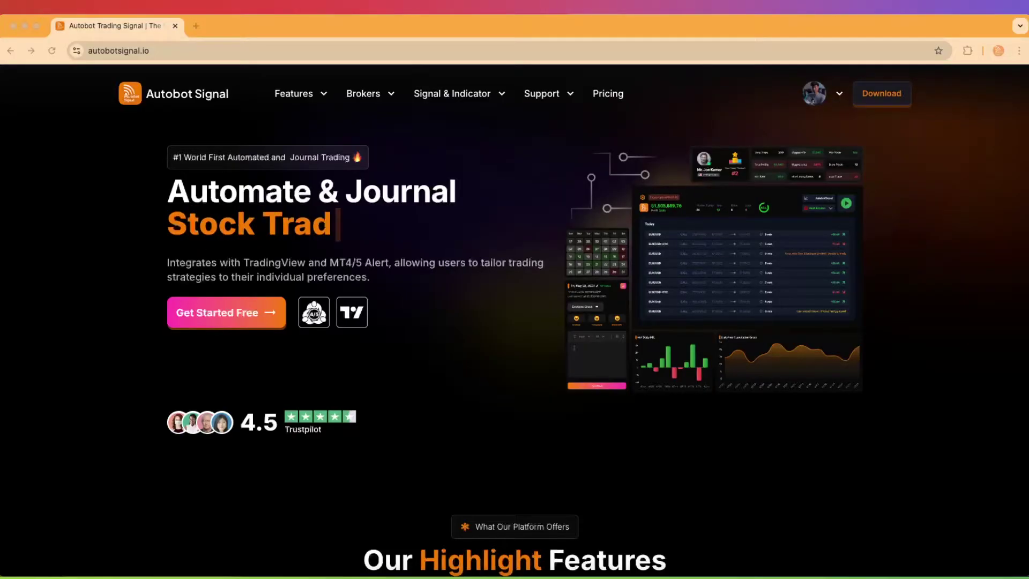
# - Launch the AutoSignal application and allow it to make changes to the device
pyautogui.press('super')
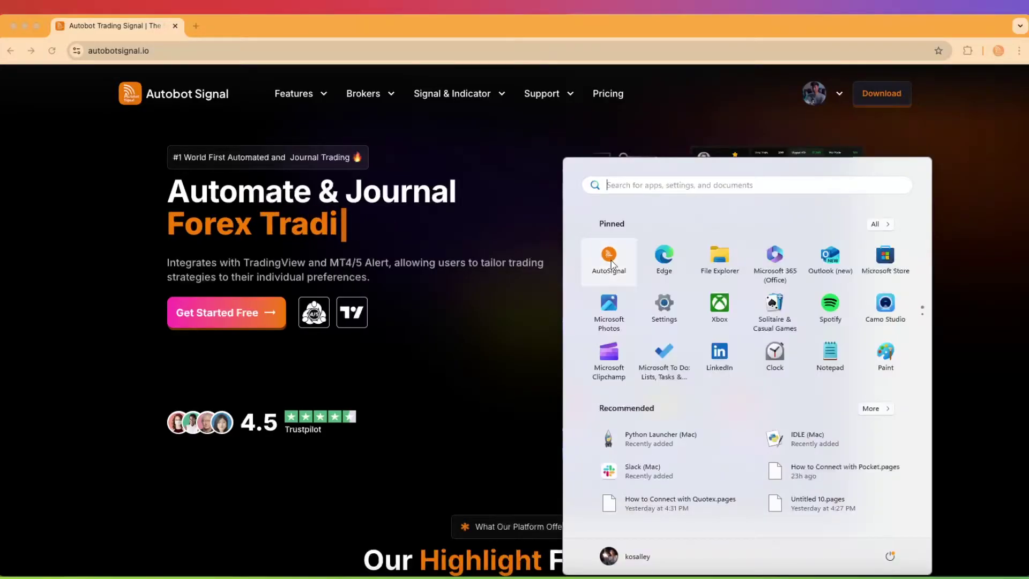
pyautogui.click(609, 258)
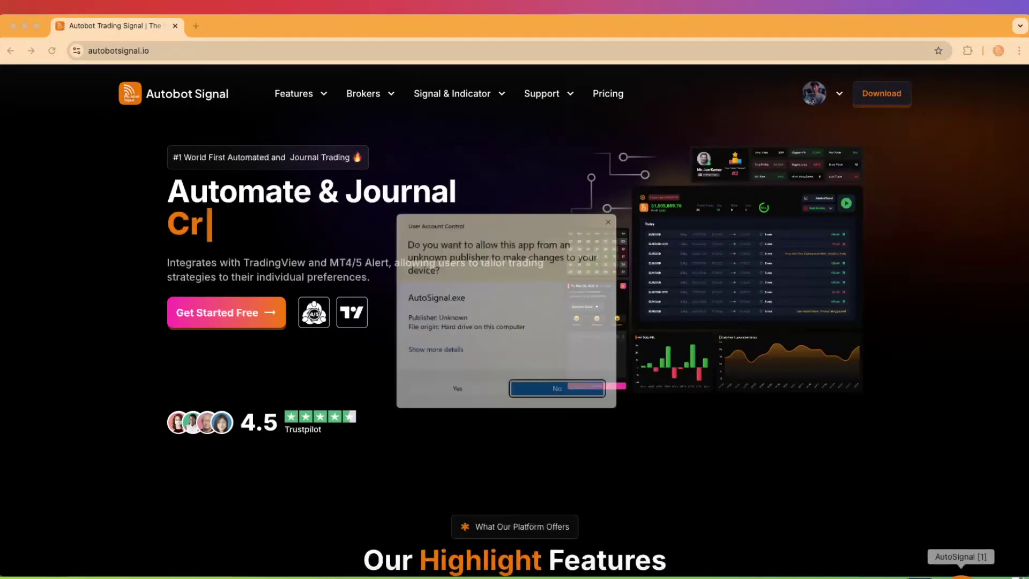
pyautogui.click(457, 388)
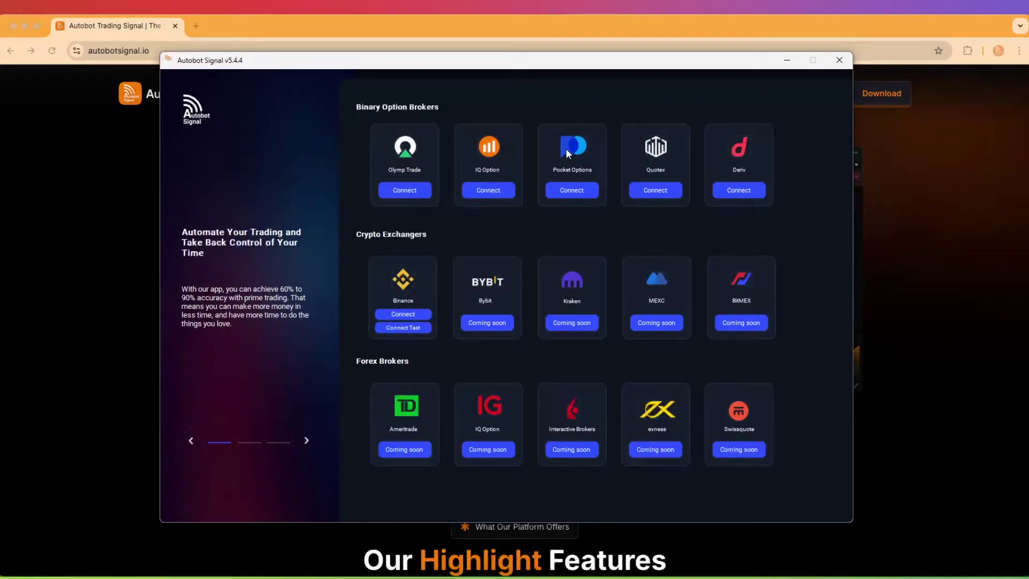
# - Connect to the Pocket Options broker and log in with the account email and password filled in there
pyautogui.click(573, 190)
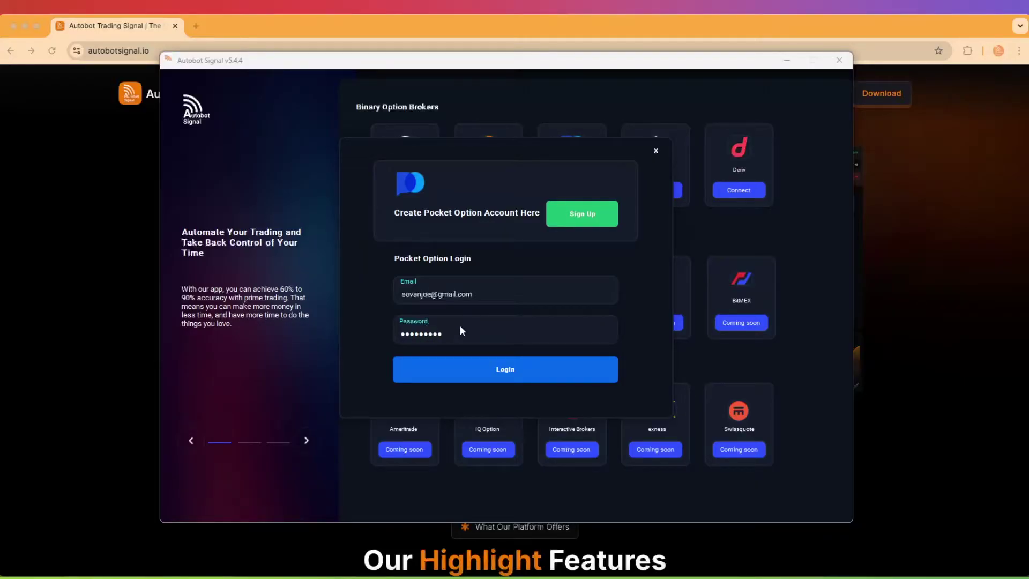
pyautogui.moveTo(483, 293); pyautogui.dragTo(401, 293)
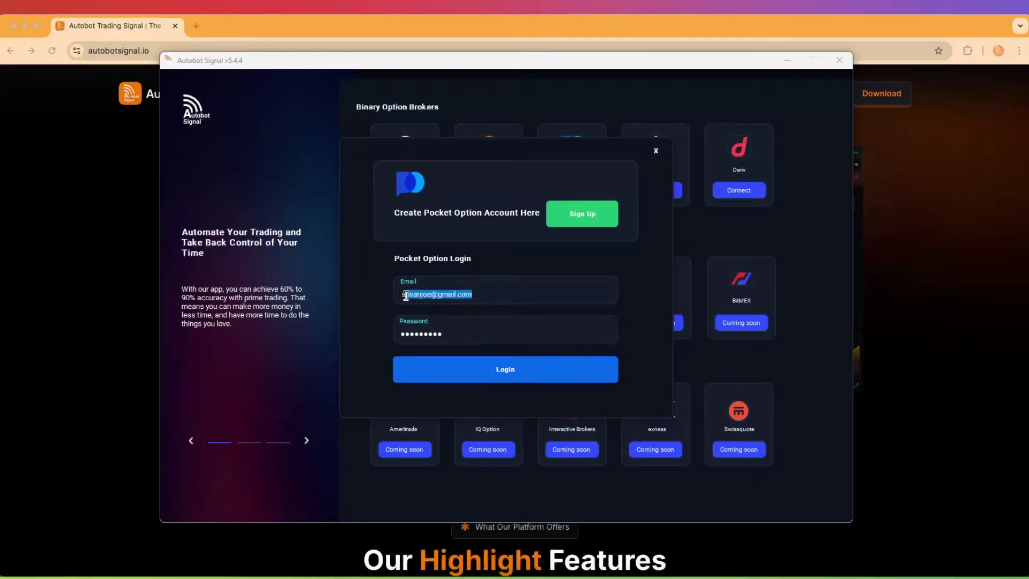
pyautogui.moveTo(449, 332); pyautogui.dragTo(391, 338)
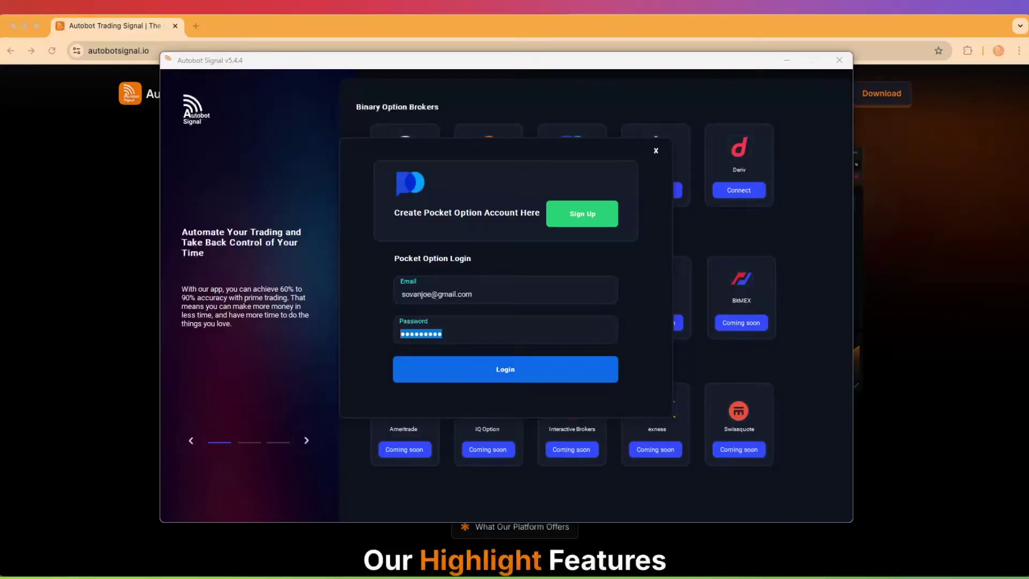
pyautogui.click(589, 372)
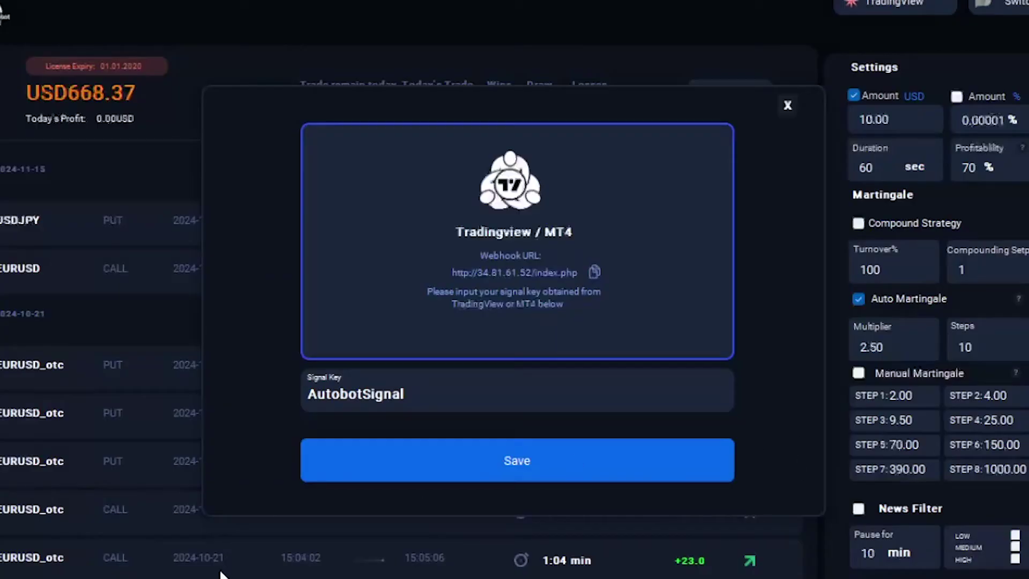
pyautogui.moveTo(463, 333); pyautogui.dragTo(430, 335)
pyautogui.moveTo(388, 396); pyautogui.dragTo(295, 402)
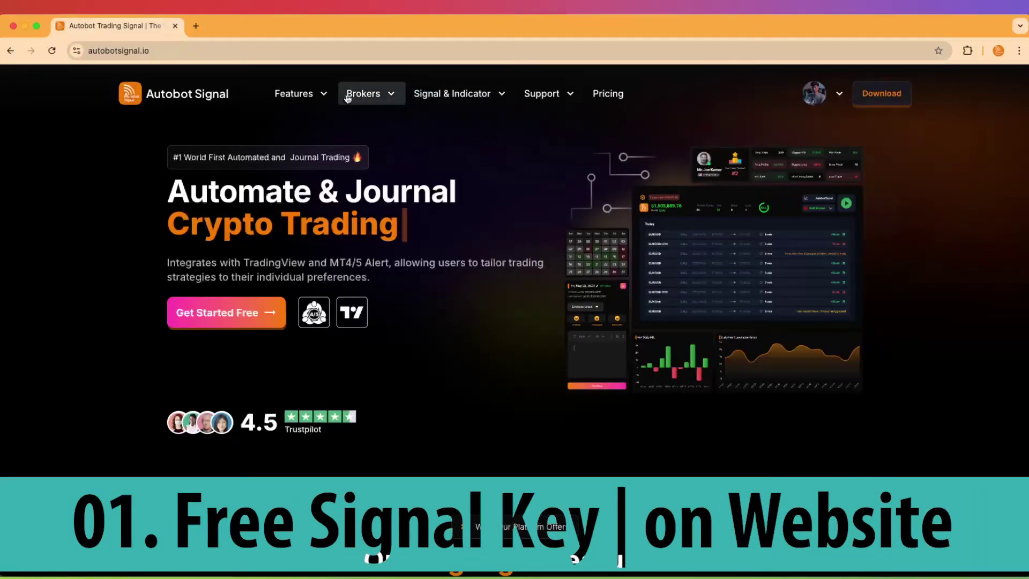
# - Open the website's Free Signal Keys page and copy the signal key listed for the Autobot Signal Team
pyautogui.click(475, 101)
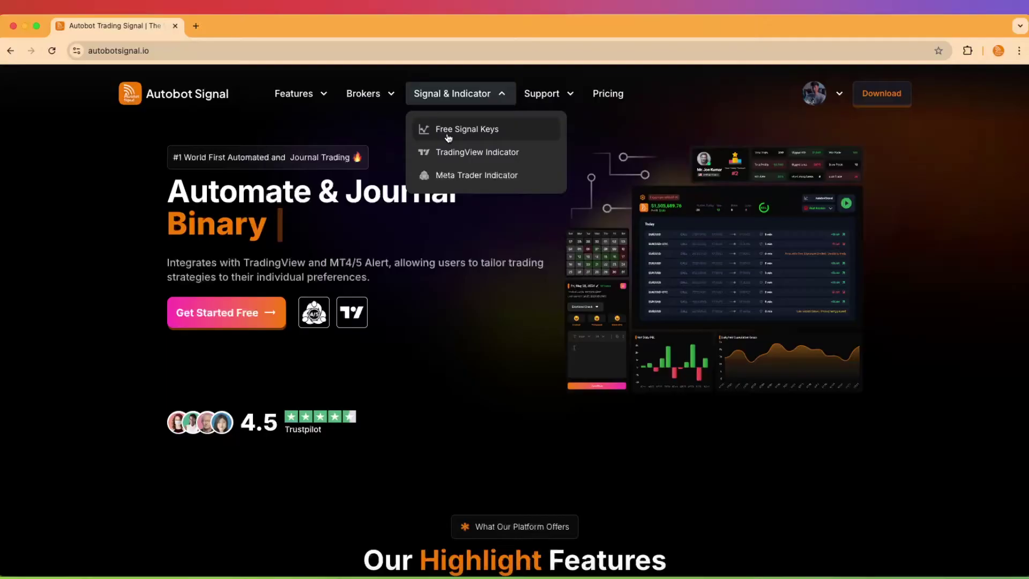
pyautogui.click(486, 135)
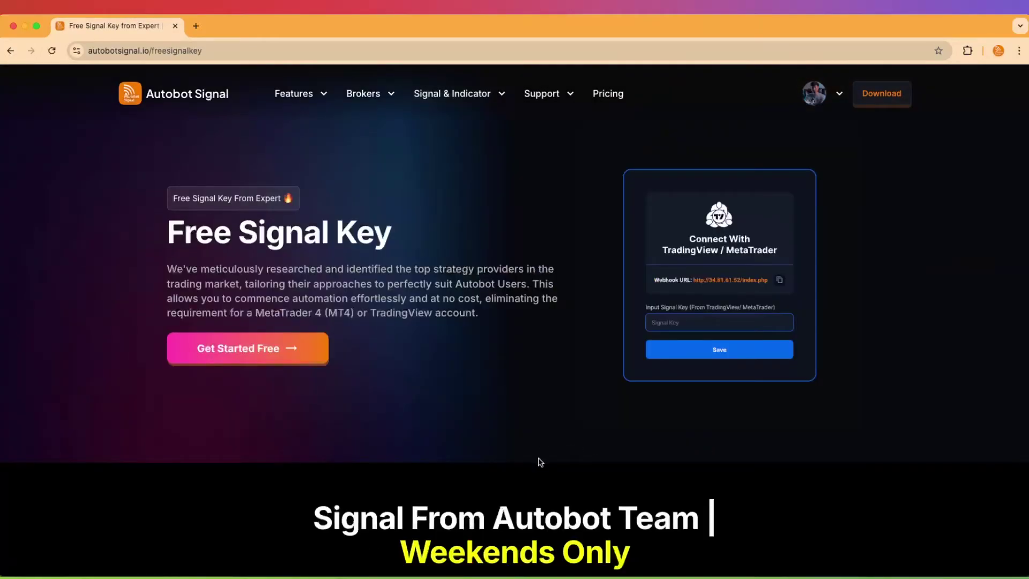
pyautogui.scroll(-6, 540, 462)
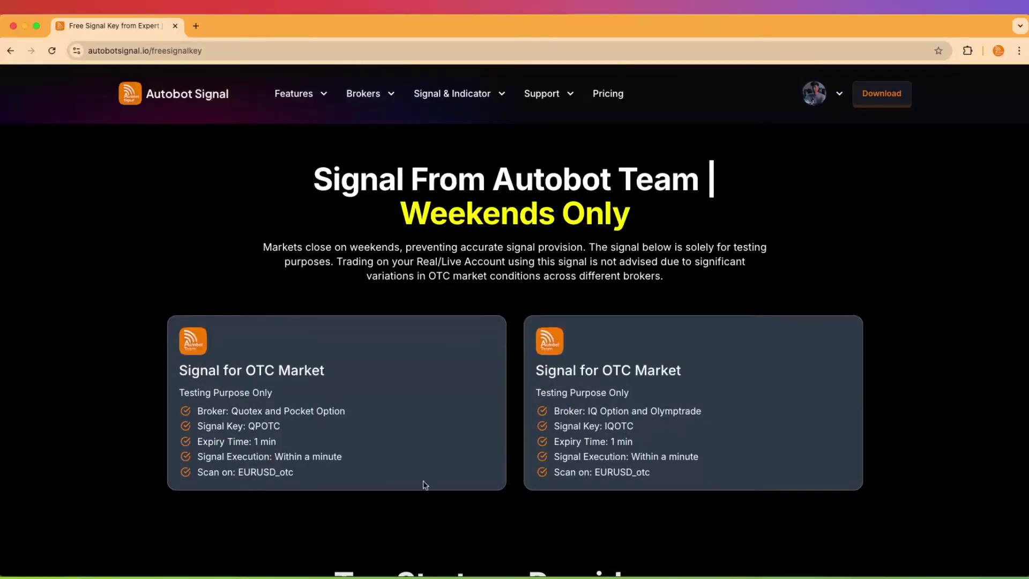
pyautogui.scroll(-8, 425, 486)
pyautogui.scroll(-6, 436, 478)
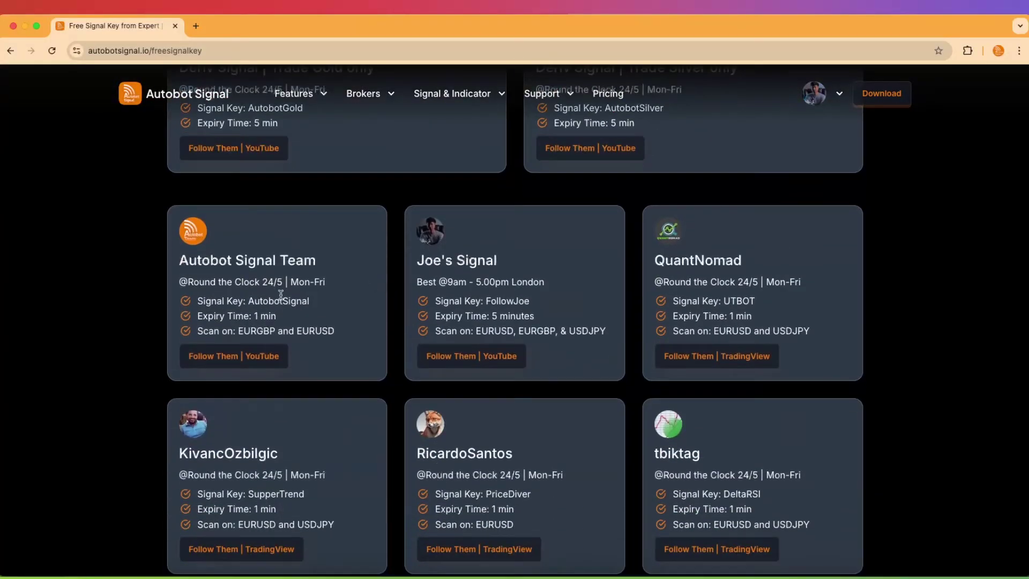
pyautogui.moveTo(248, 300); pyautogui.dragTo(309, 298)
pyautogui.rightClick(307, 299)
pyautogui.click(323, 326)
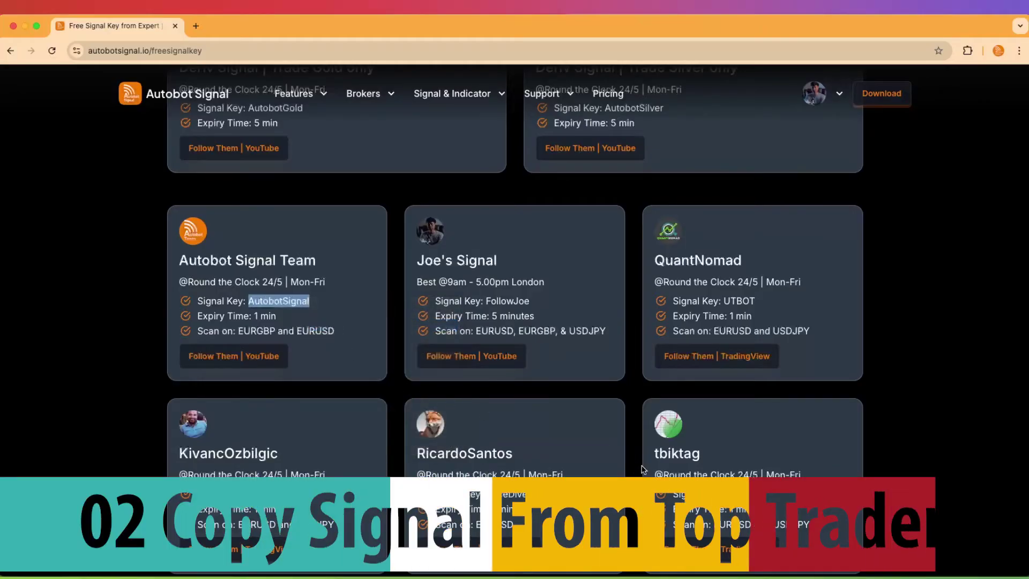
# - Open the Top Ranking Trader leaderboard from the account options and view the Live rankings
pyautogui.scroll(-2, 874, 439)
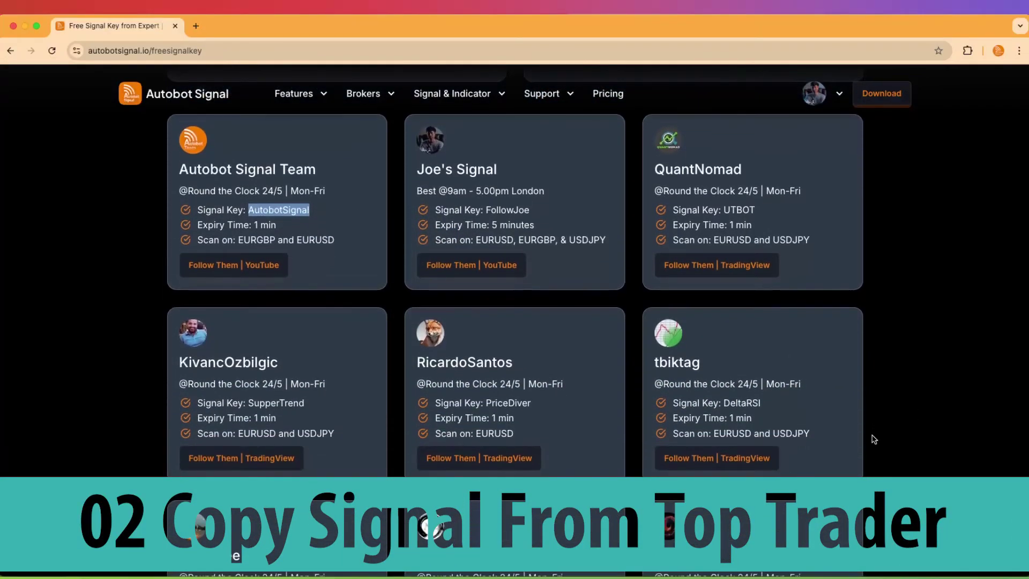
pyautogui.scroll(15, 873, 439)
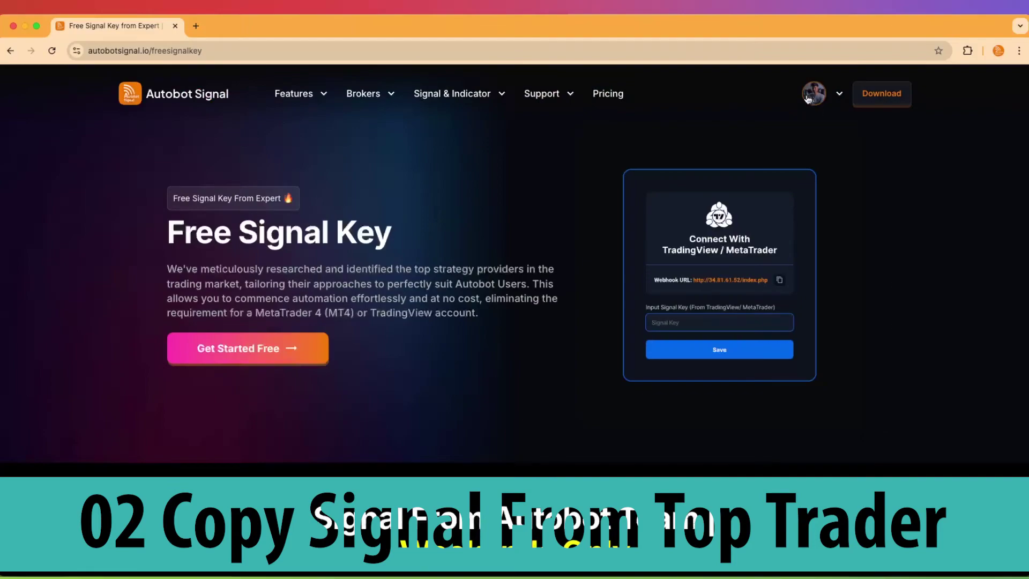
pyautogui.click(814, 99)
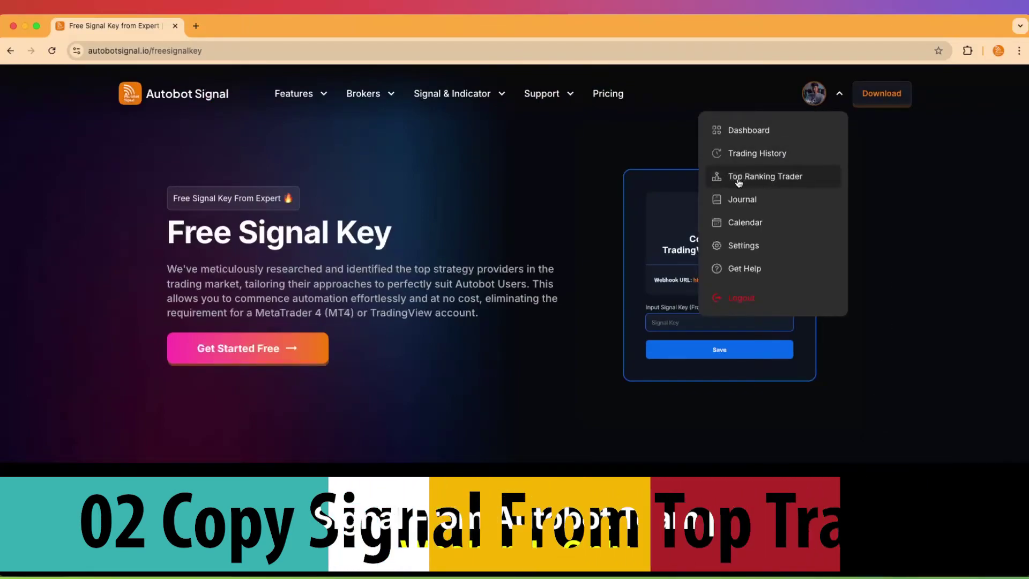
pyautogui.click(784, 182)
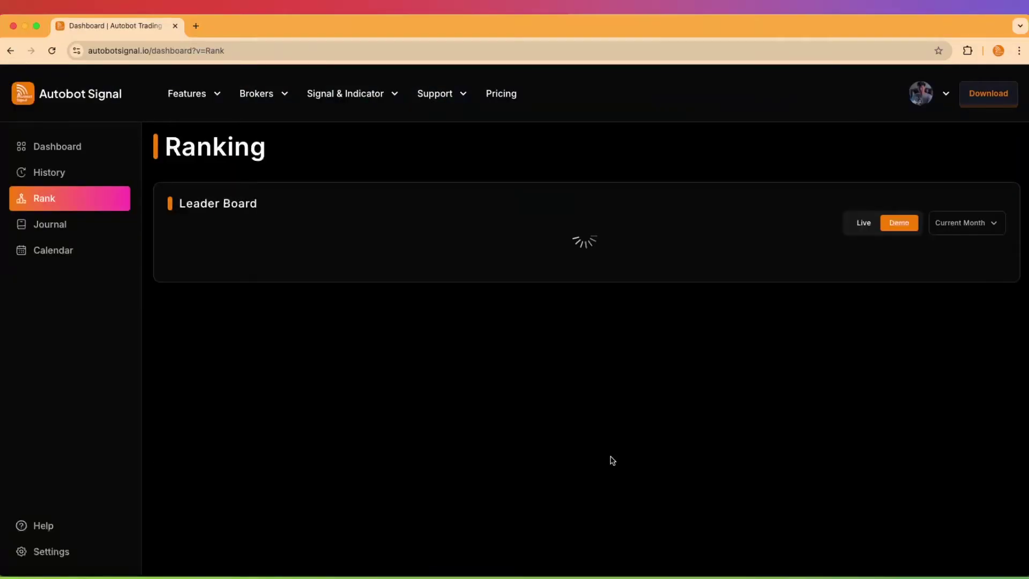
pyautogui.scroll(-3, 608, 455)
pyautogui.scroll(2, 482, 273)
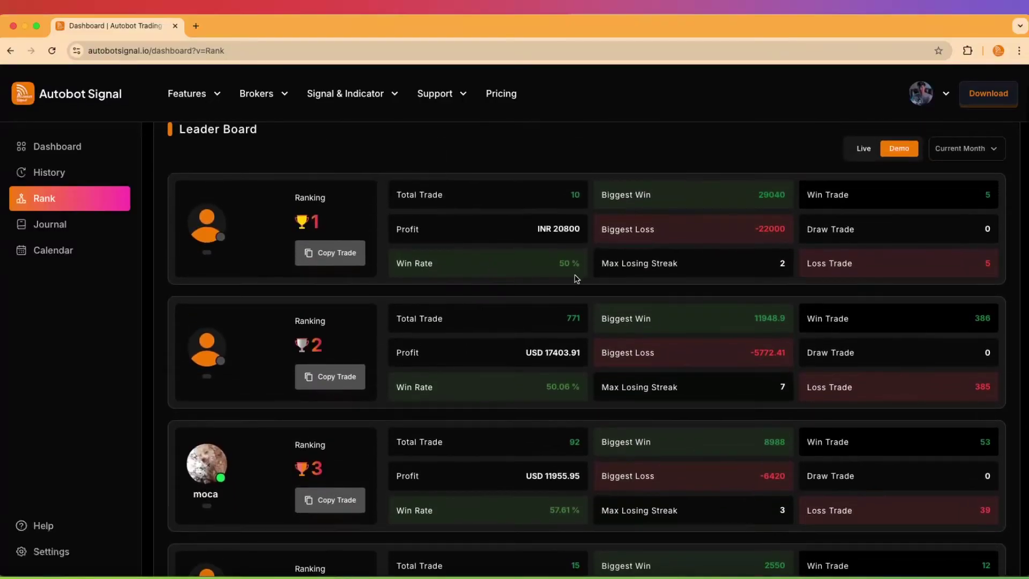
pyautogui.click(858, 154)
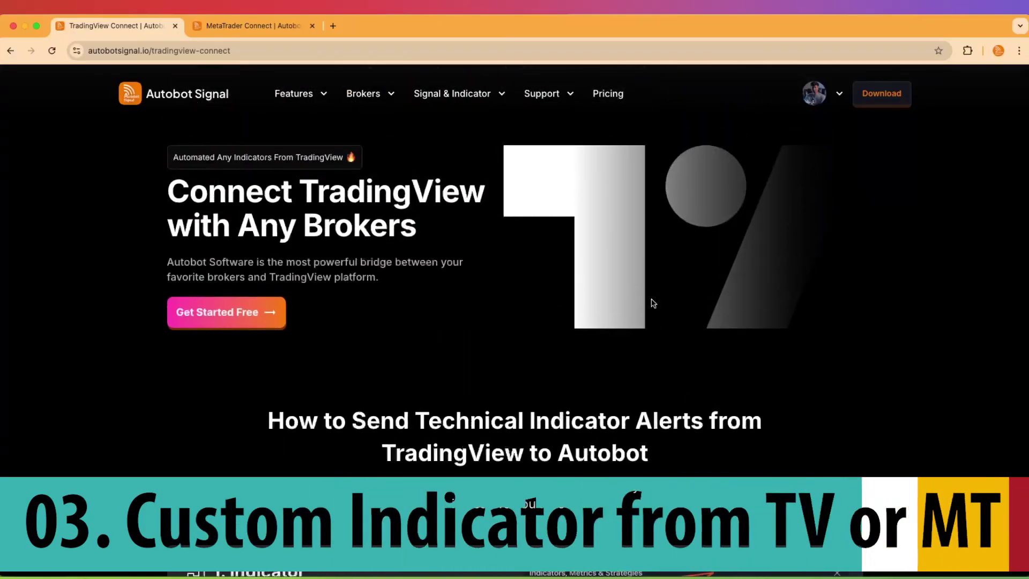
# - Review the TradingView Connect and MetaTrader Connect guides on sending indicator alerts to Autobot
pyautogui.scroll(-2, 632, 324)
pyautogui.scroll(2, 528, 303)
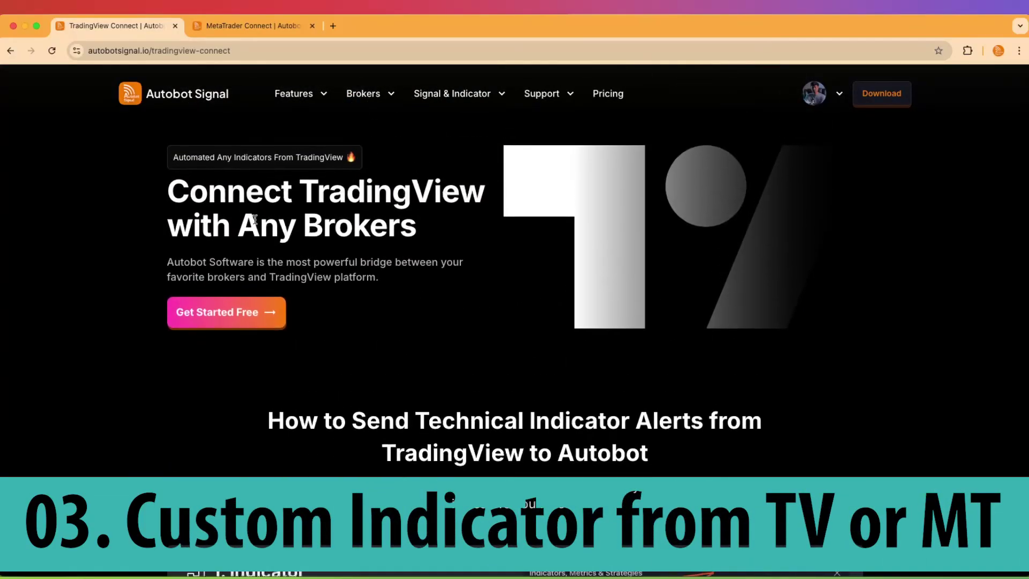
pyautogui.moveTo(168, 190); pyautogui.dragTo(425, 239)
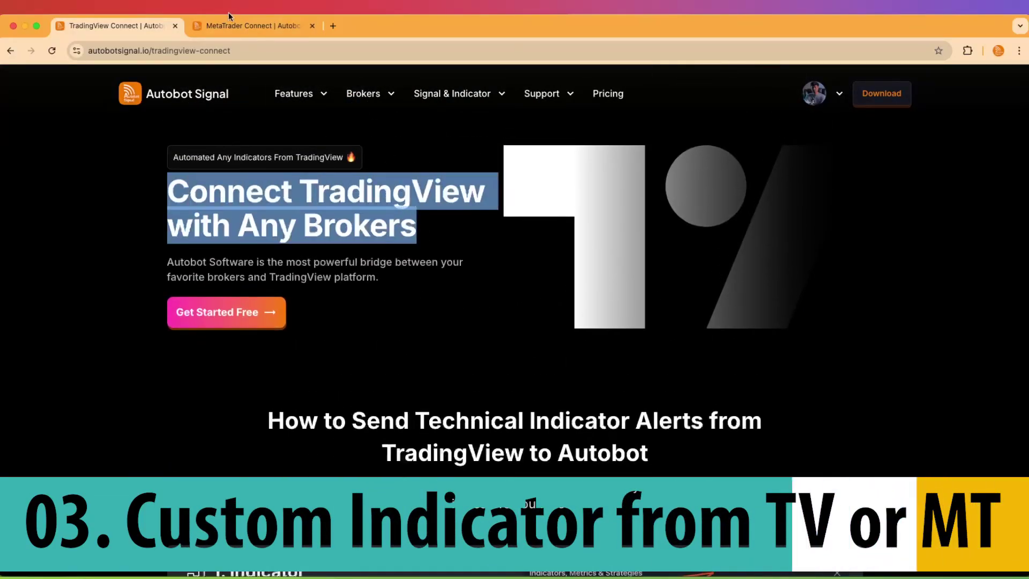
pyautogui.click(242, 27)
pyautogui.moveTo(201, 191); pyautogui.dragTo(452, 234)
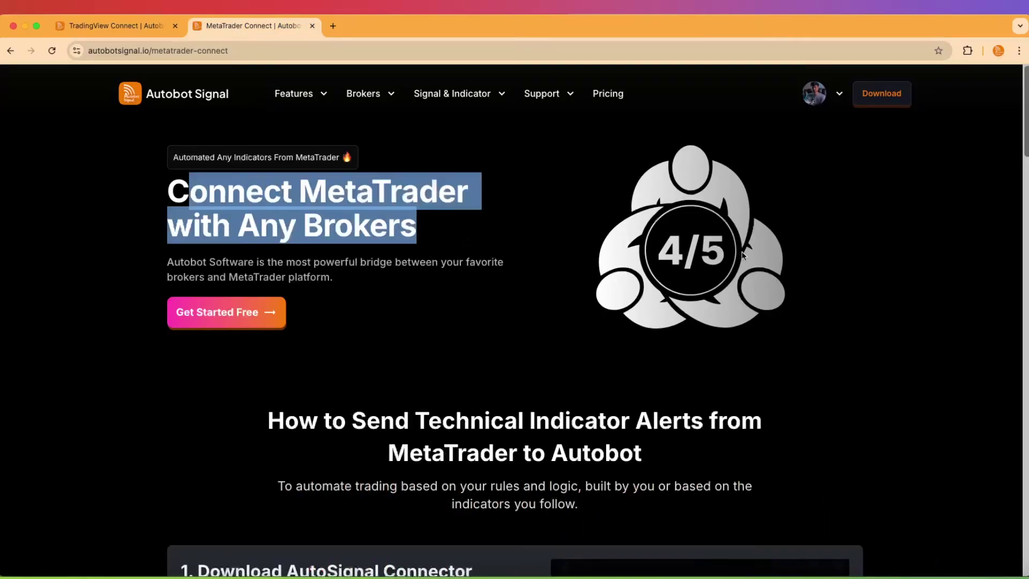
pyautogui.scroll(-2, 450, 335)
pyautogui.scroll(-10, 450, 335)
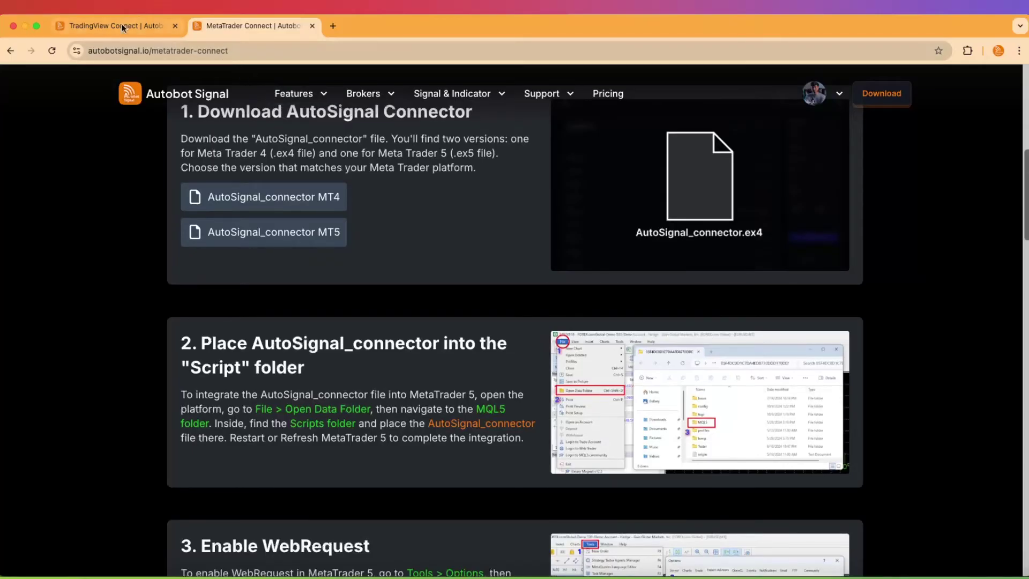
pyautogui.click(122, 24)
pyautogui.scroll(-7, 504, 303)
pyautogui.scroll(-5, 514, 320)
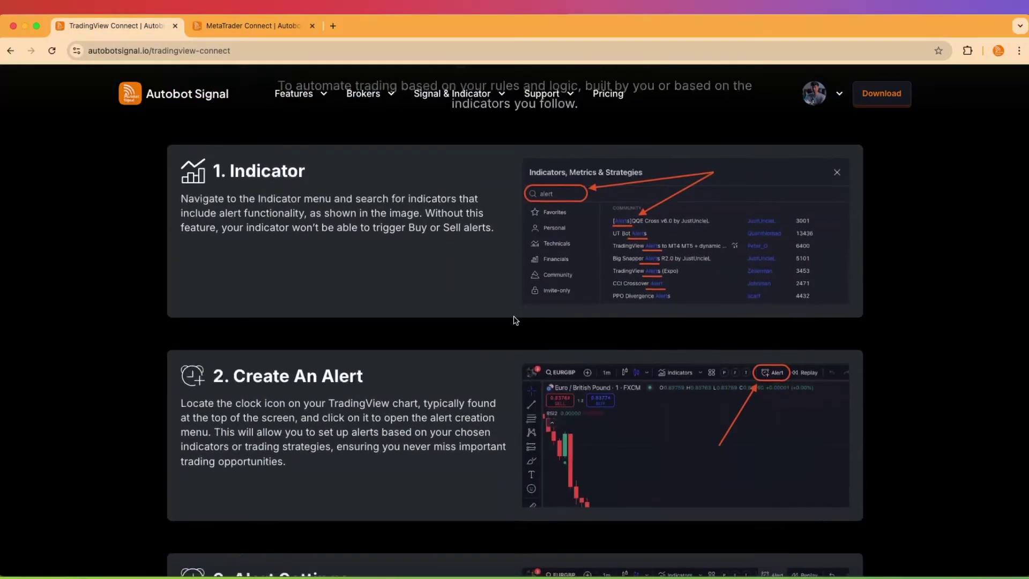
pyautogui.scroll(2, 570, 287)
pyautogui.scroll(-5, 697, 348)
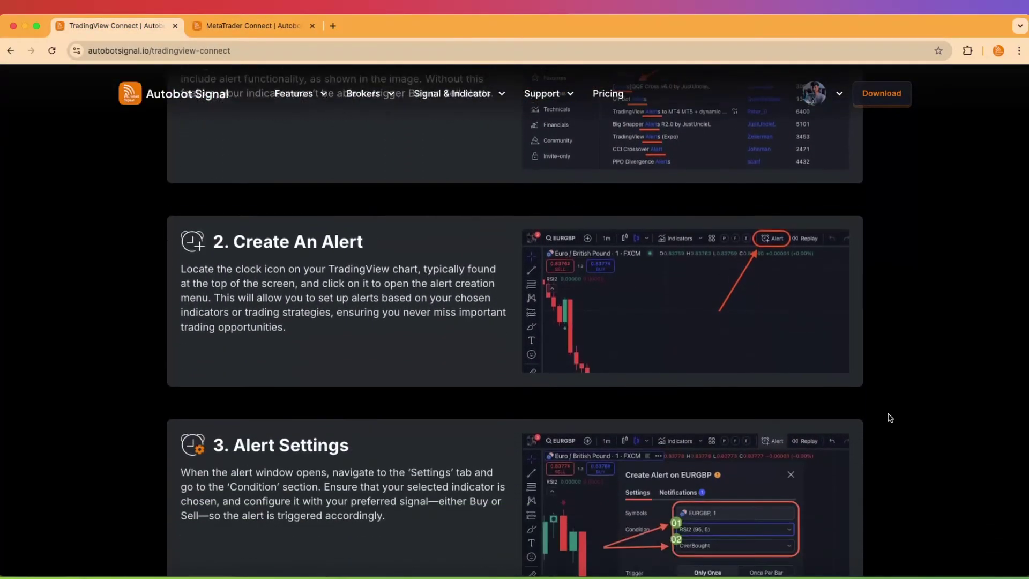
# - Return to the Free Signal Key page and copy the Autobot Signal Team's signal key
pyautogui.click(279, 26)
pyautogui.scroll(-10, 467, 348)
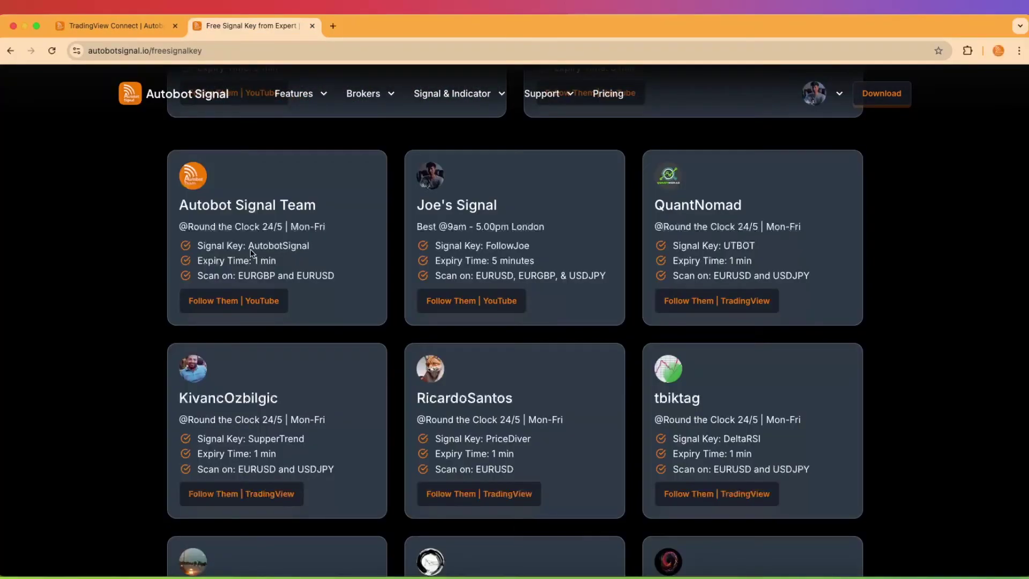
pyautogui.moveTo(251, 246); pyautogui.dragTo(312, 247)
pyautogui.rightClick(296, 248)
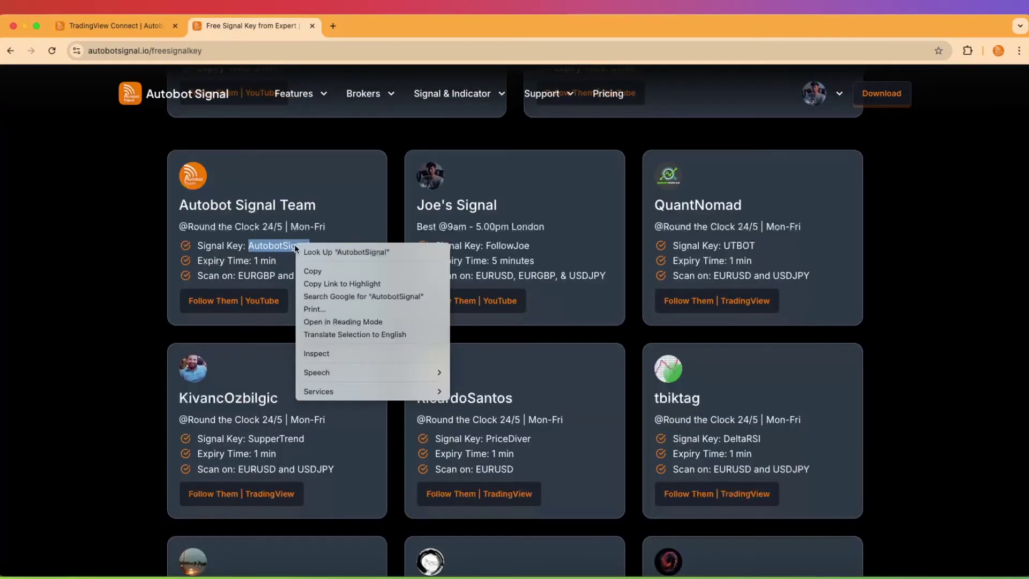
pyautogui.click(314, 271)
# - Switch to AutoSignal, replace the signal key in the Tradingview / MT4 dialog with the copied one, and save it
pyautogui.click(959, 574)
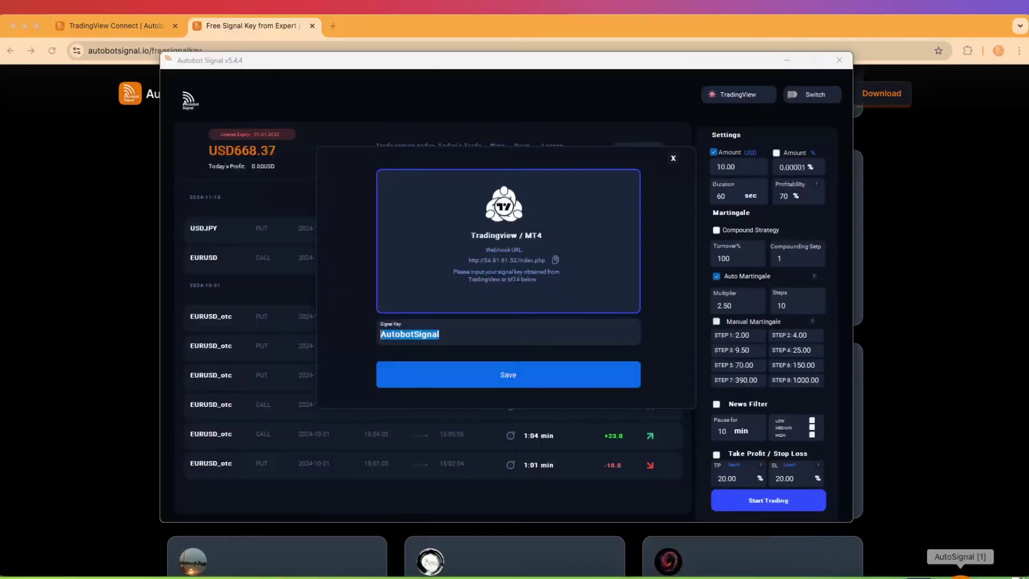
pyautogui.rightClick(423, 335)
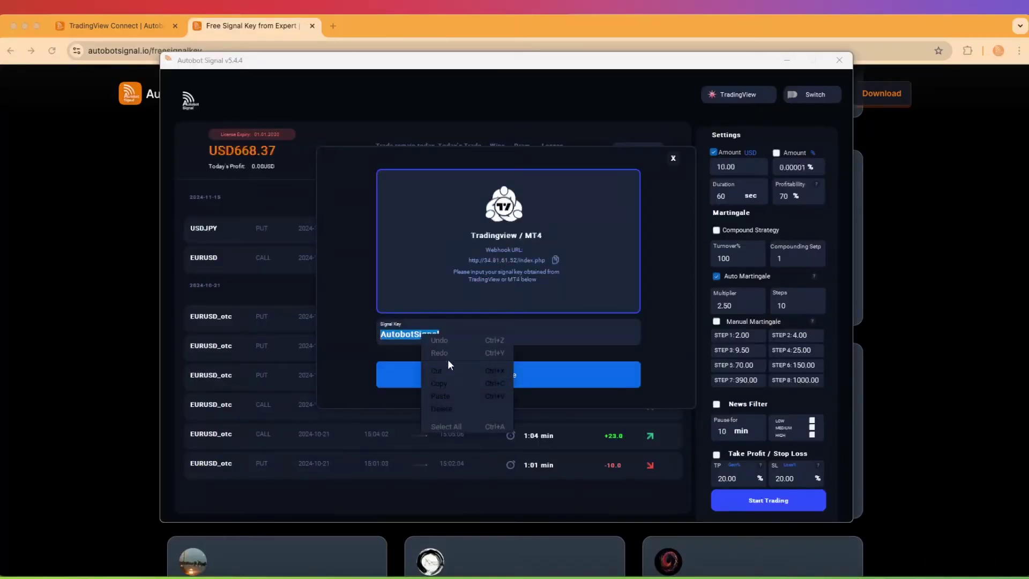
pyautogui.click(443, 396)
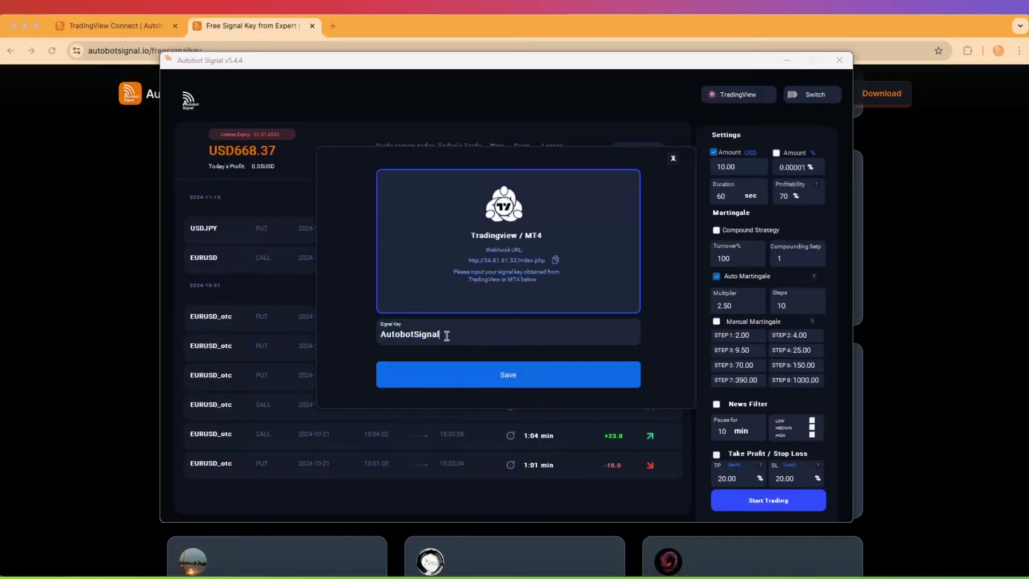
pyautogui.click(518, 375)
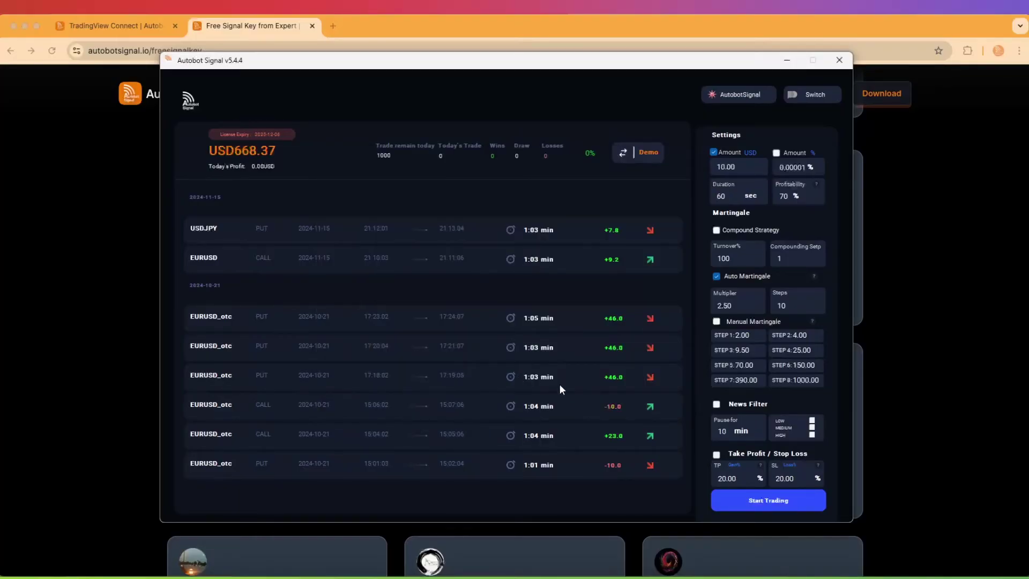
# - Check the amount, profitability, martingale and news filter settings, start trading, and minimise the browser window
pyautogui.moveTo(741, 166); pyautogui.dragTo(718, 196)
pyautogui.moveTo(784, 196); pyautogui.dragTo(766, 215)
pyautogui.moveTo(740, 306); pyautogui.dragTo(698, 306)
pyautogui.click(717, 404)
pyautogui.click(756, 494)
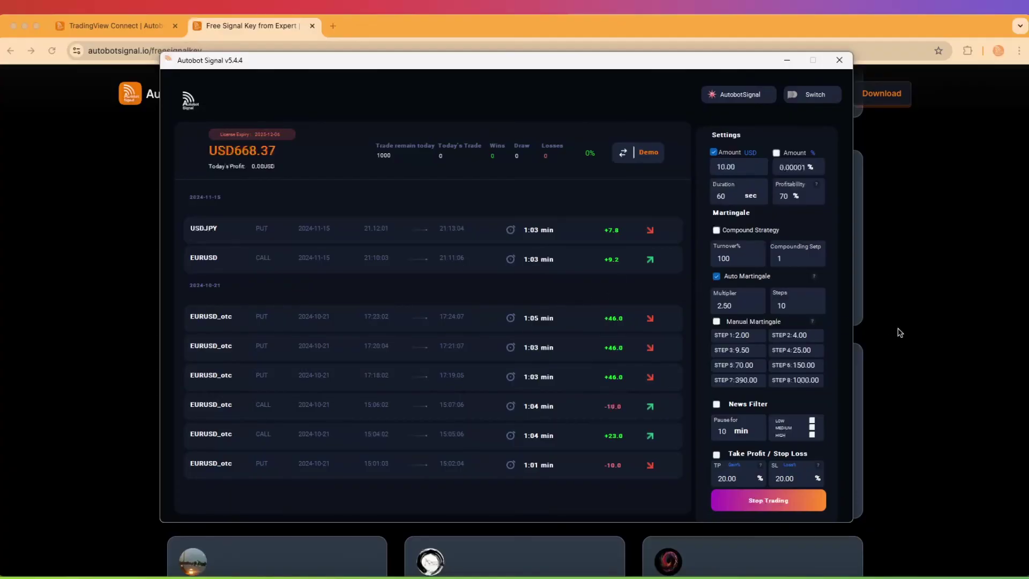
pyautogui.click(23, 25)
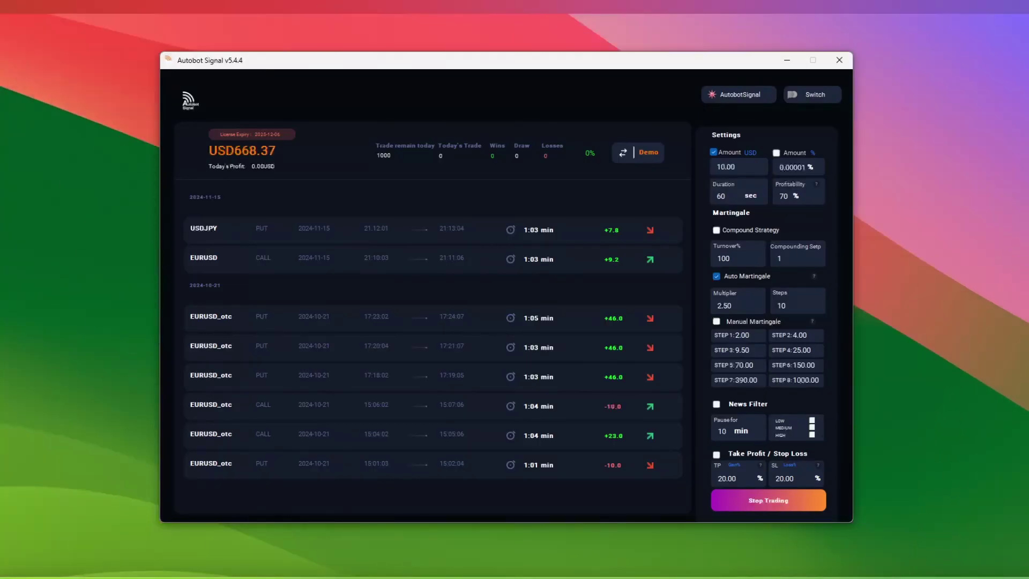